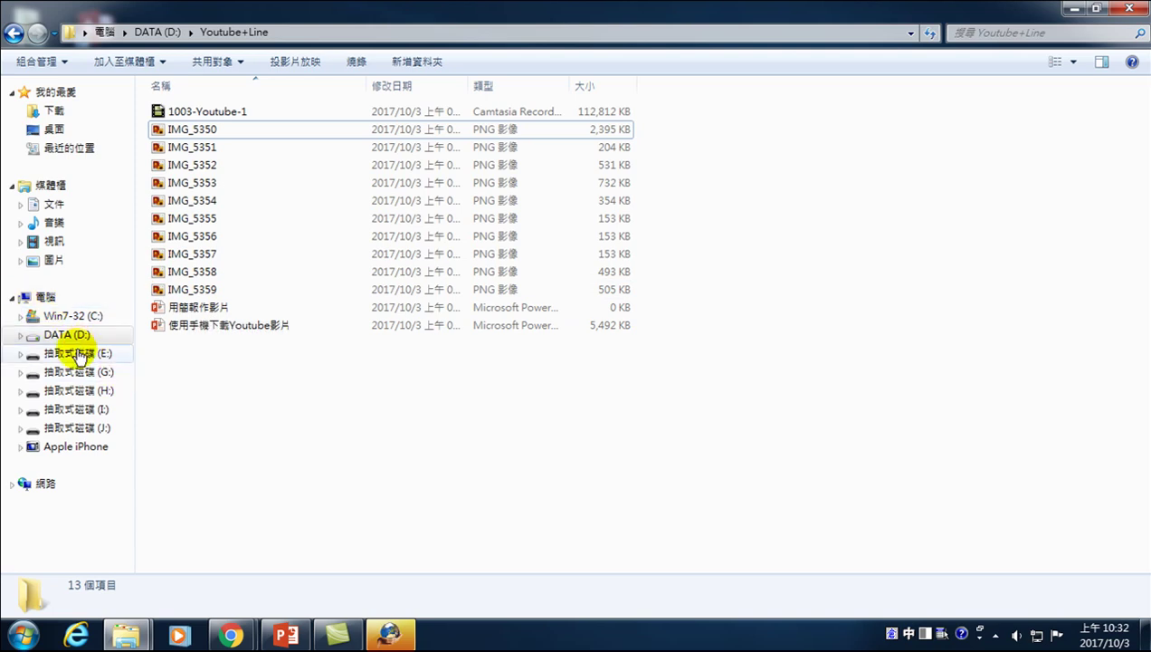
- Open the iPhone's Internal Storage > DCIM > 105APPLE folder in Windows Explorer
click(76, 446)
double_click(272, 109)
double_click(196, 96)
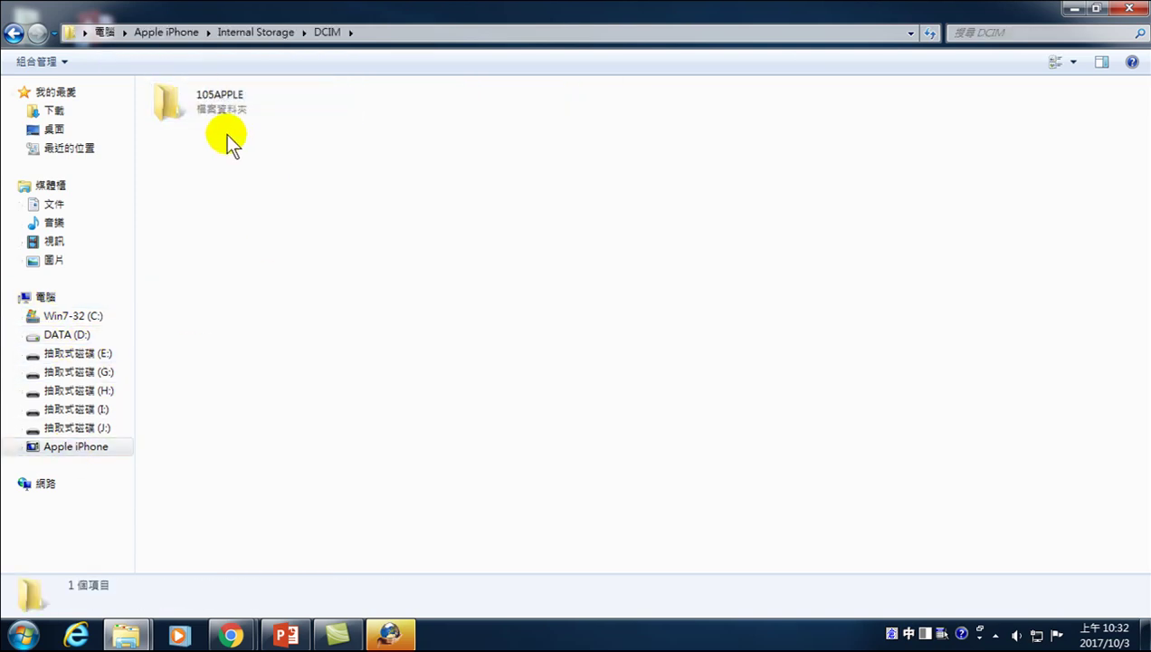
double_click(208, 108)
- Select screenshots IMG_5350 through IMG_5359 and cut them (剪下)
click(174, 351)
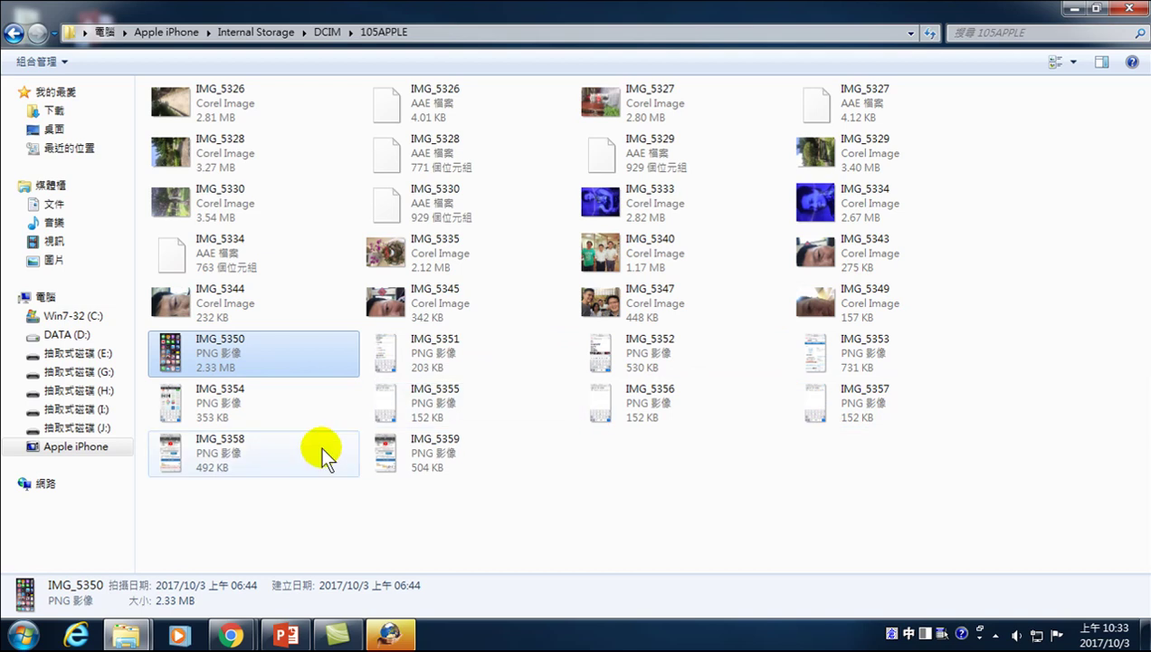
drag(941, 521, 131, 331)
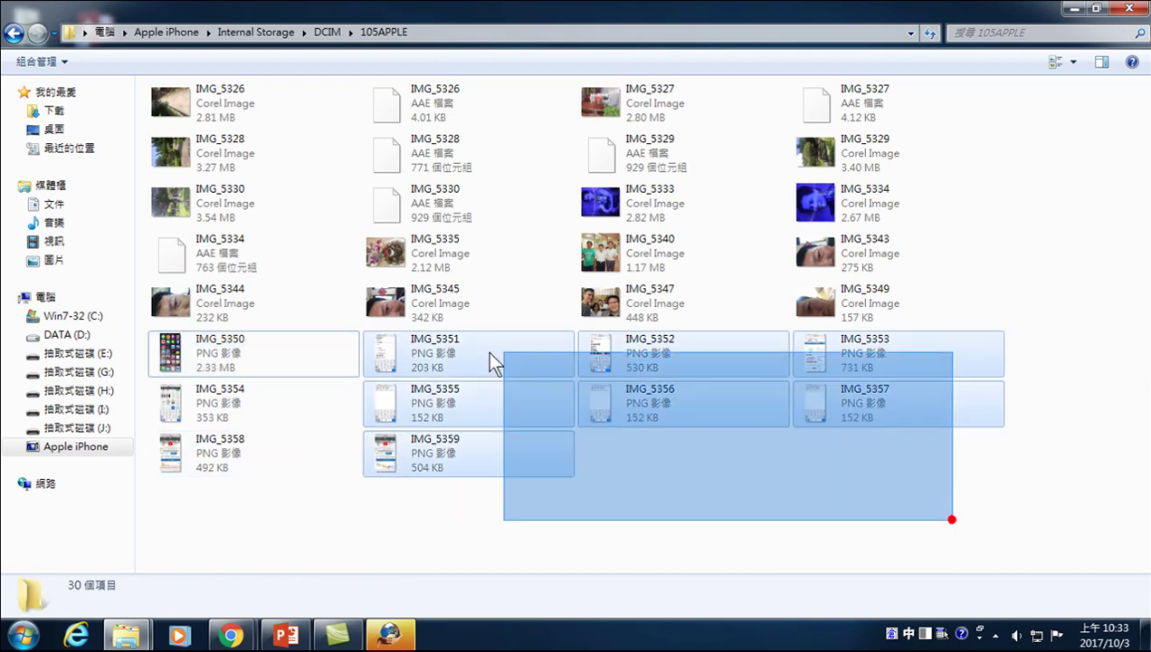
right_click(204, 355)
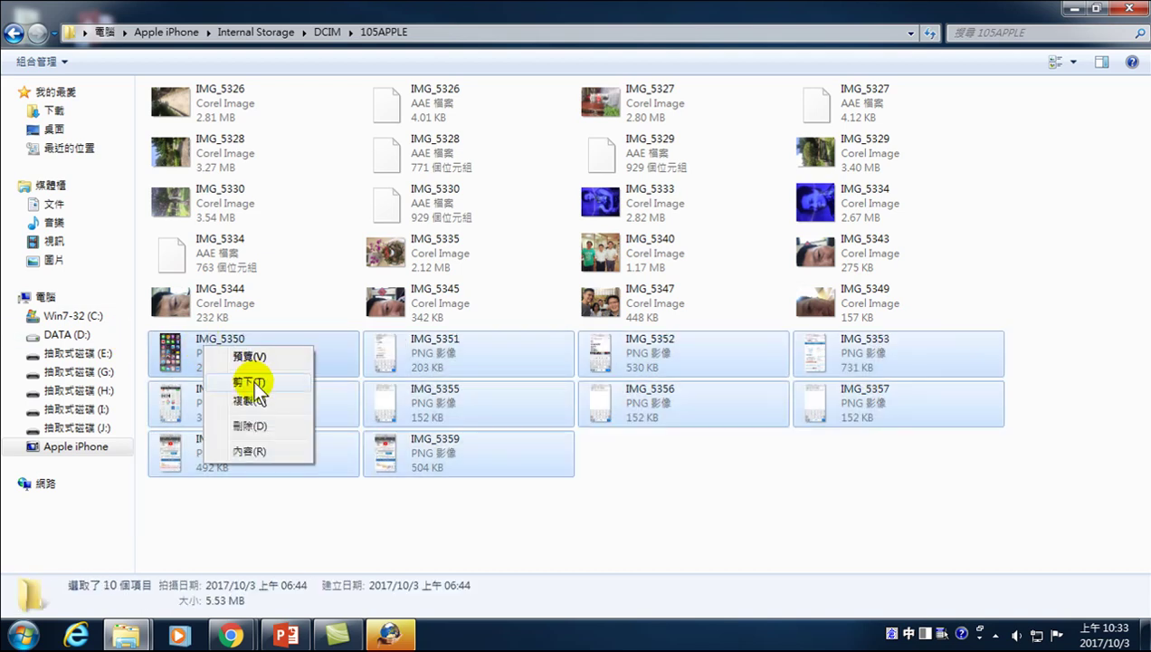
click(65, 334)
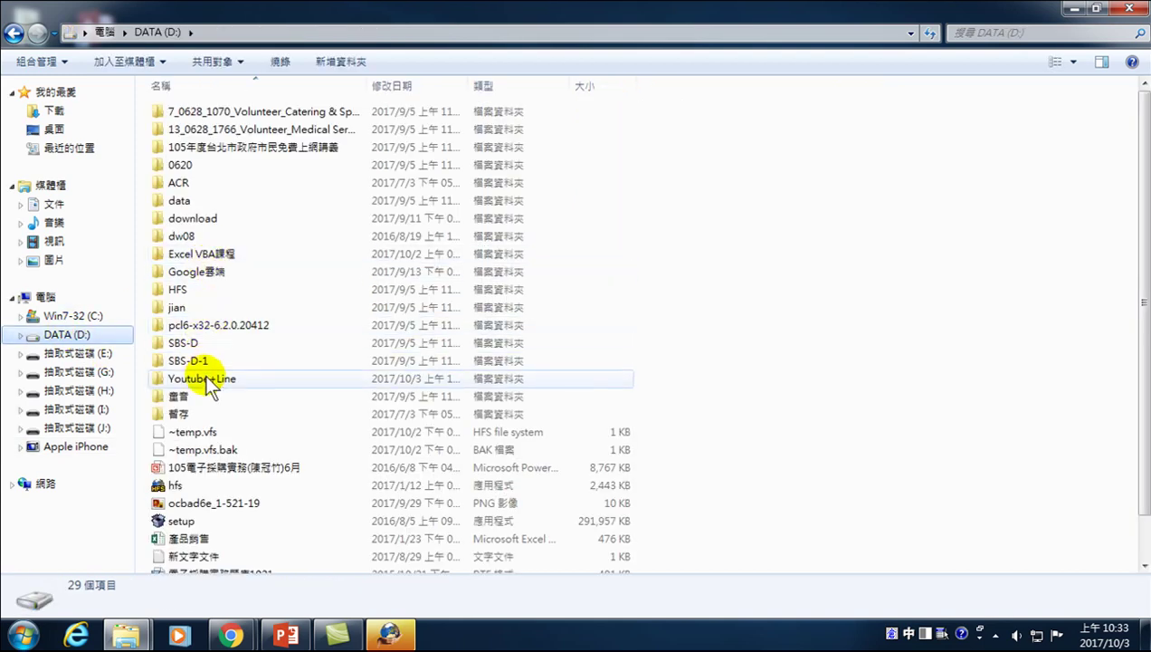
- Open the Youtube+Line folder on D:, then return to the 35-slide PowerPoint presentation
double_click(204, 377)
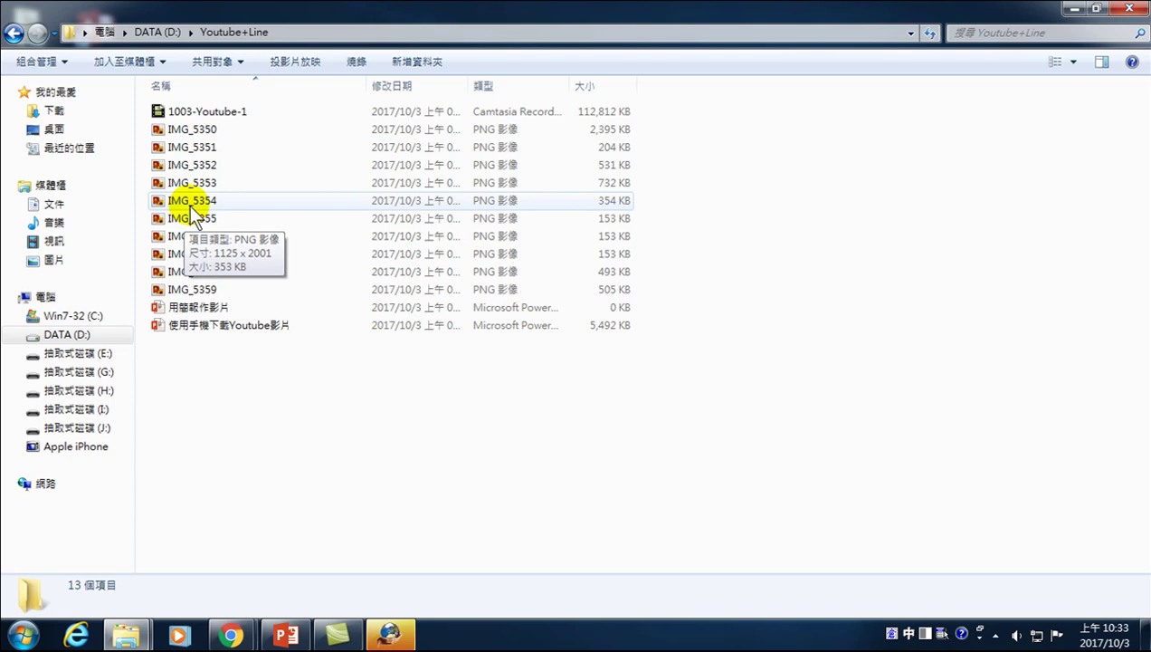
click(285, 633)
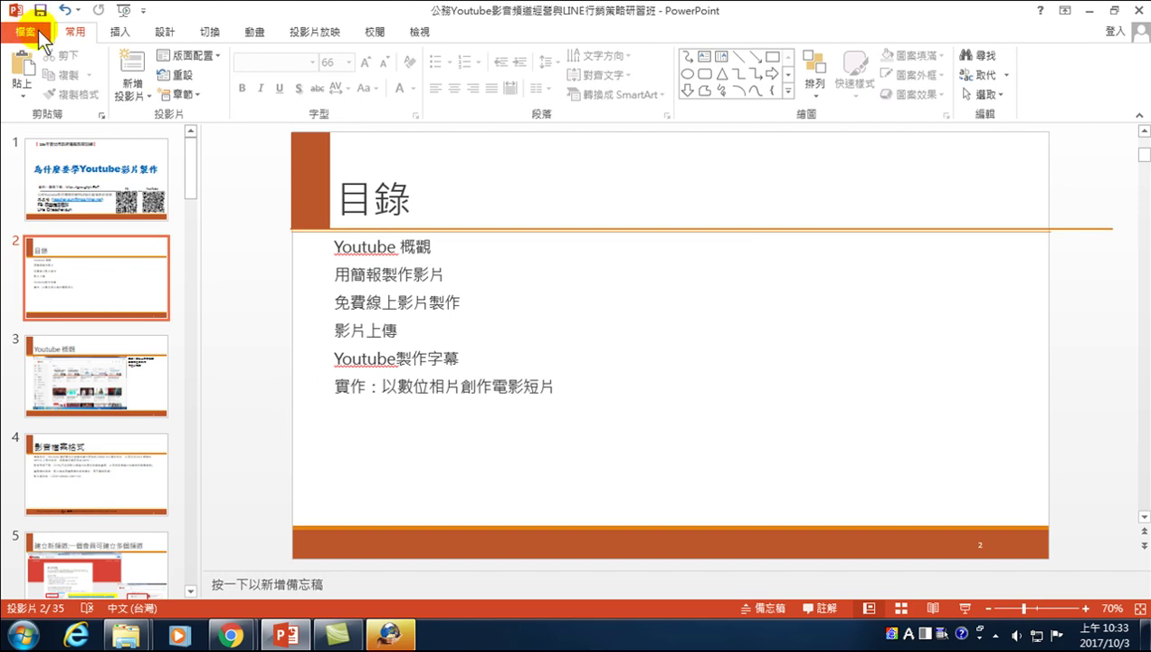
- Launch PowerPoint 2013 from Start > 所有程式 > Microsoft Office 2013
click(117, 32)
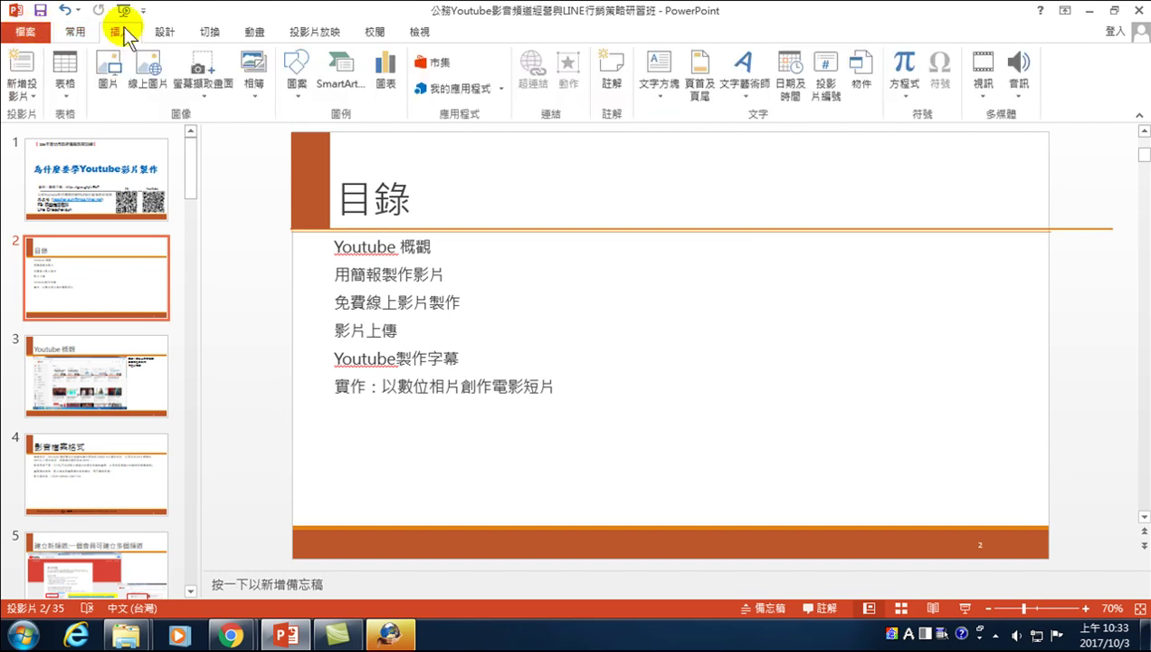
click(24, 634)
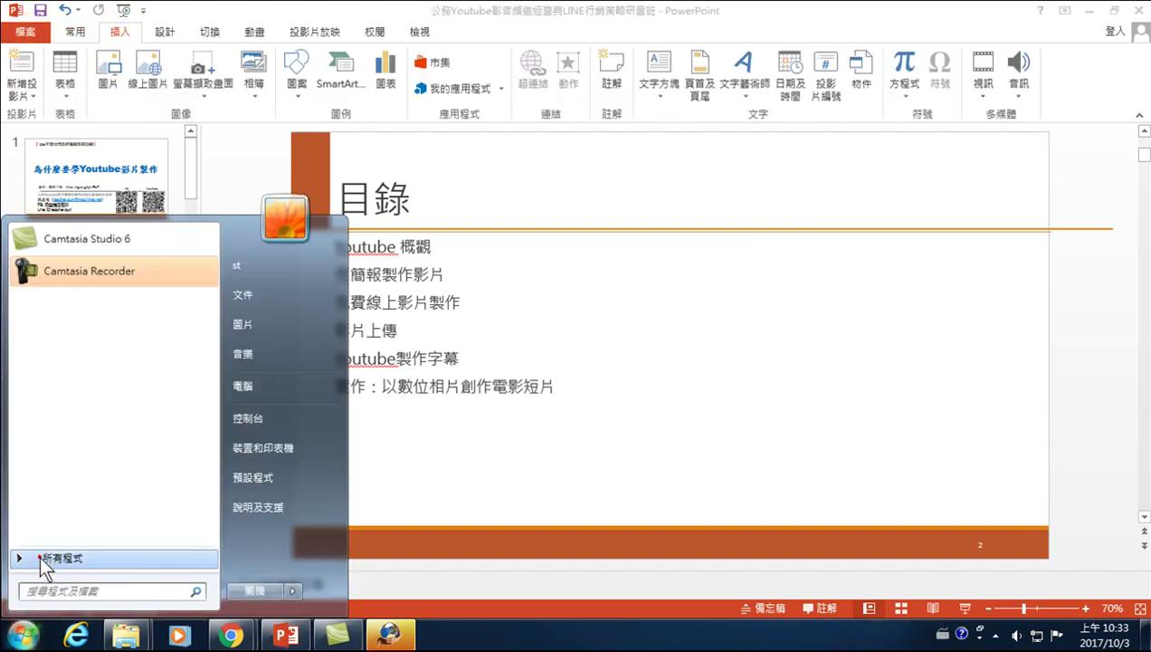
click(43, 559)
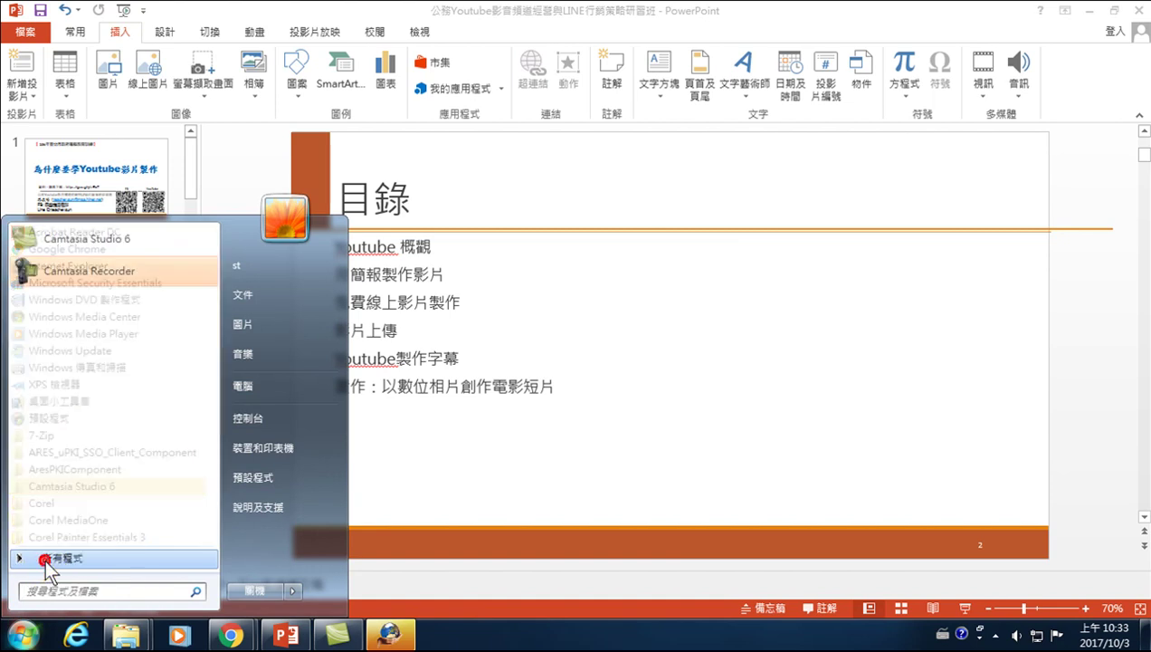
scroll(72, 469, down, 2)
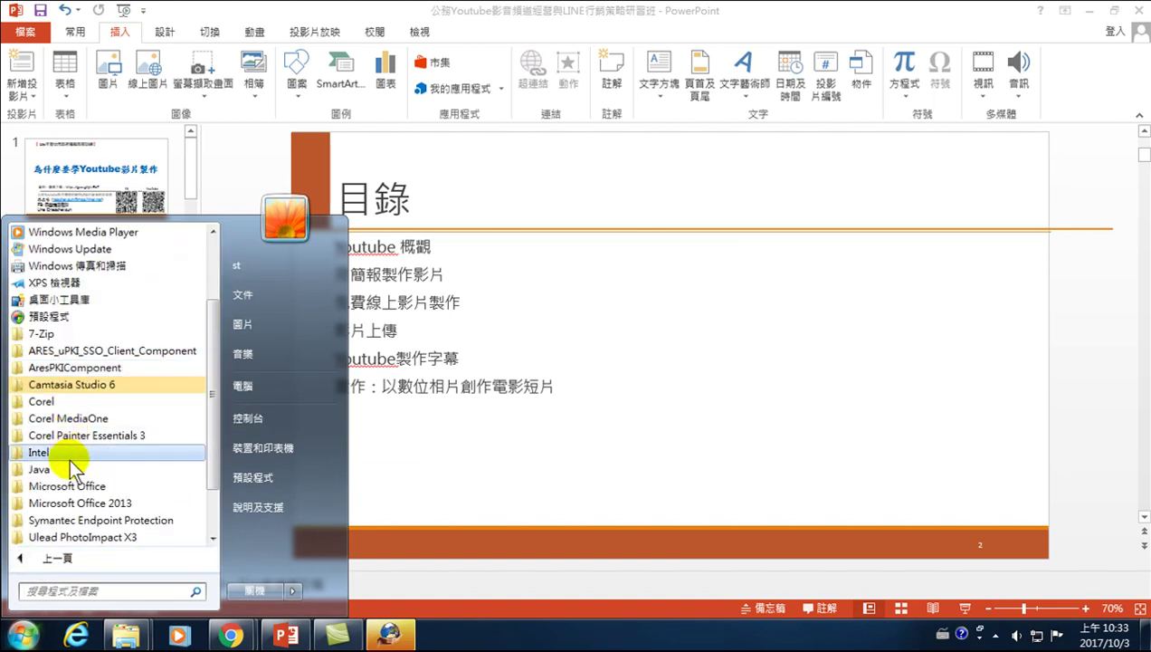
scroll(72, 469, down, 2)
click(38, 417)
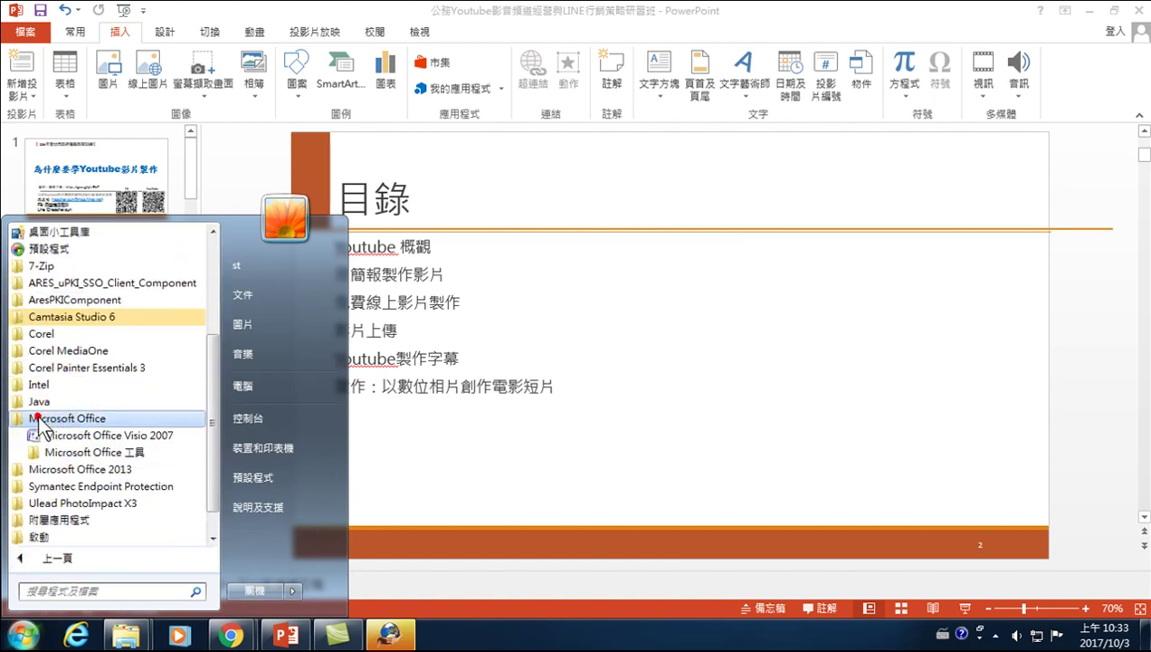
click(38, 469)
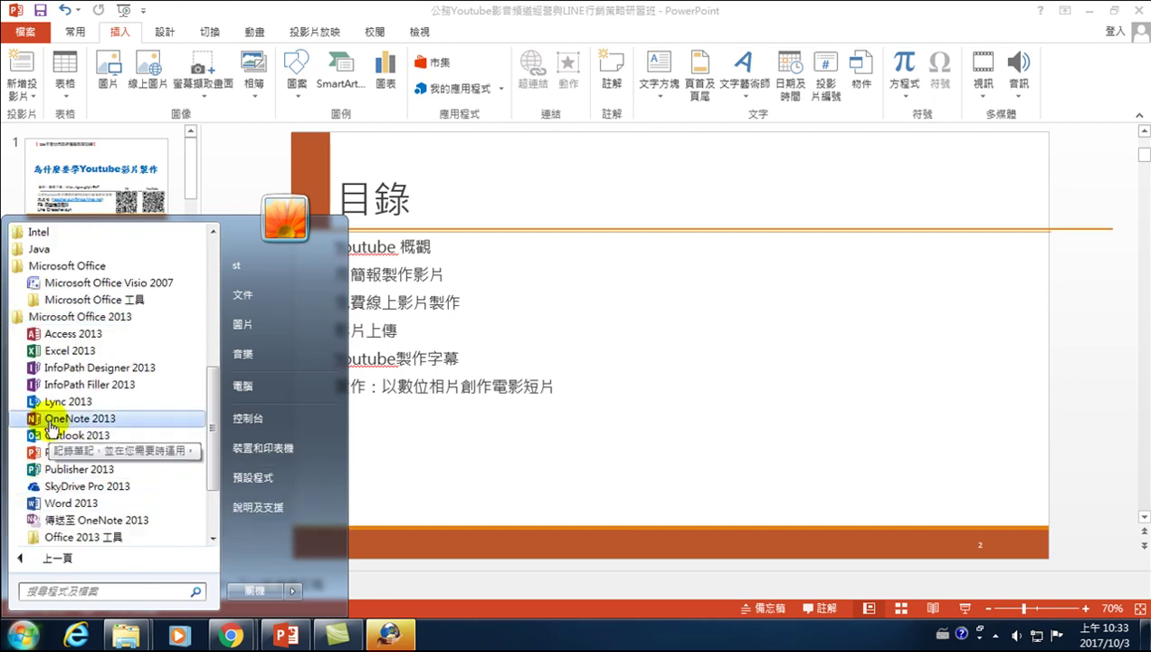
click(49, 452)
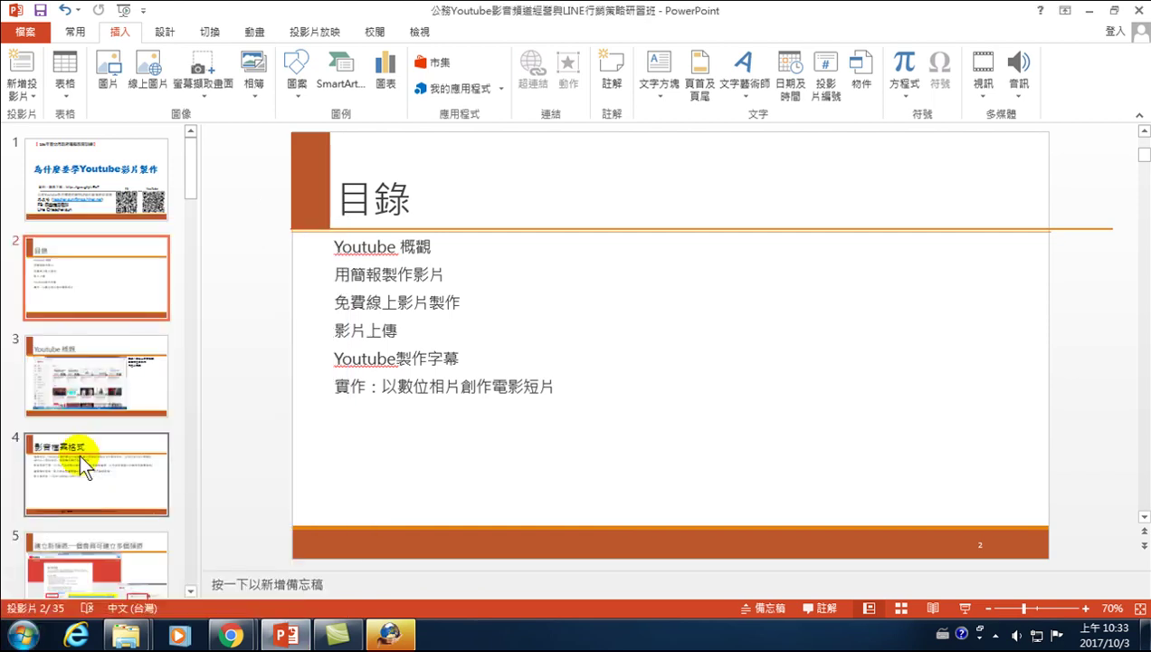
- Create a blank presentation and open the 相簿 Photo Album dialog from the 插入 tab
click(386, 134)
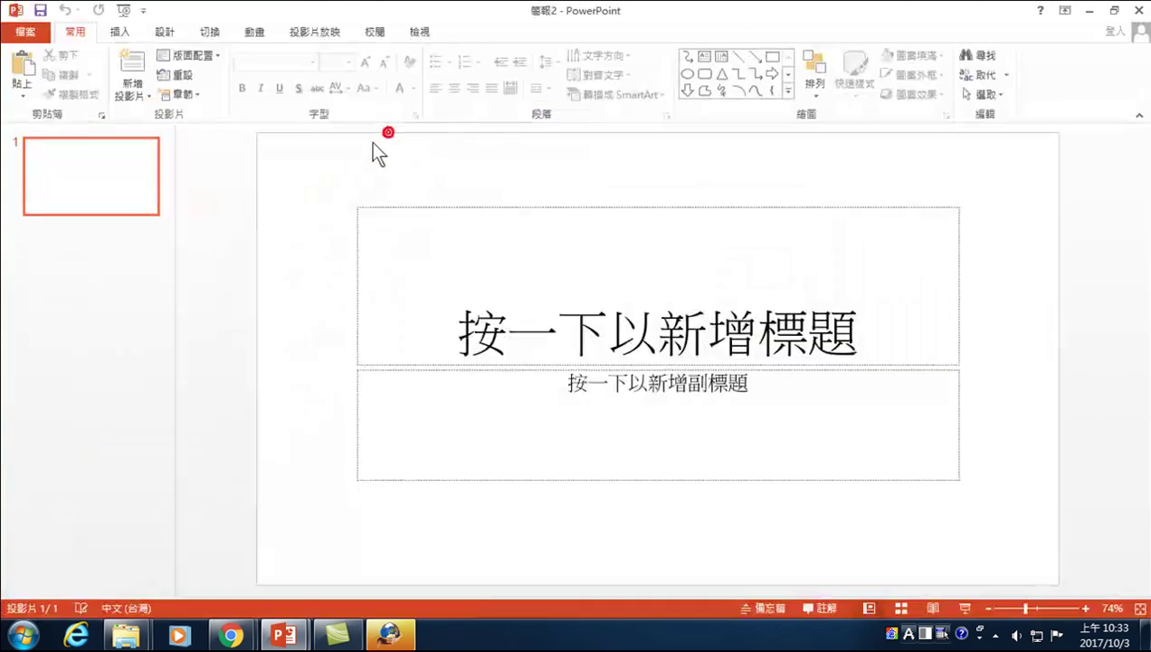
click(121, 31)
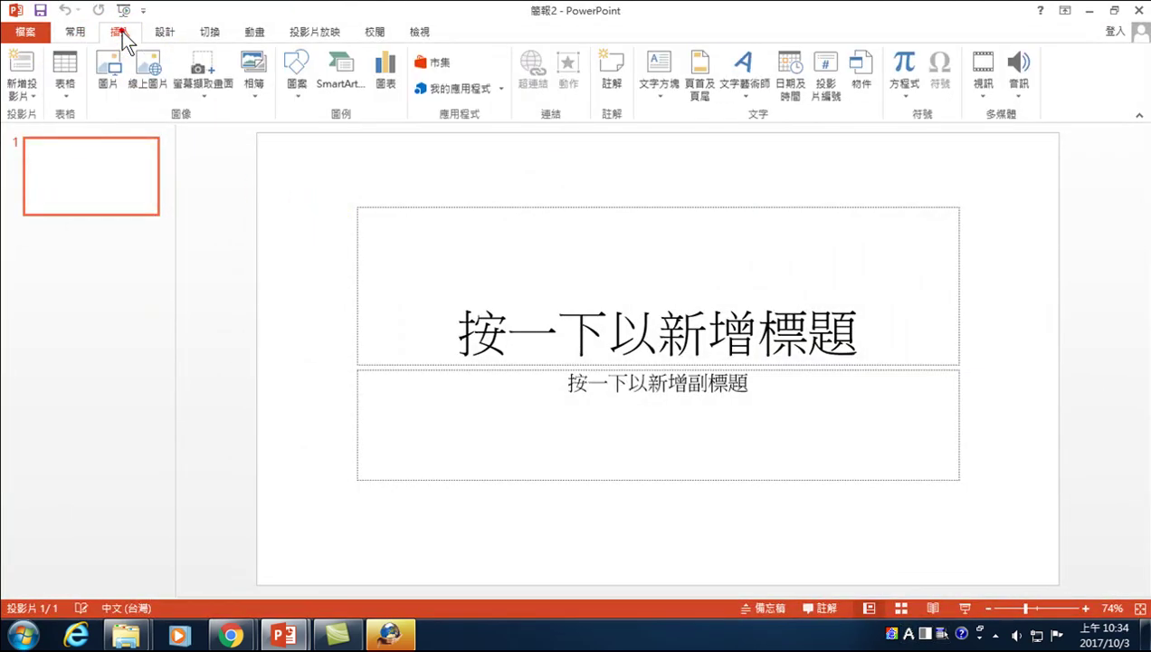
click(253, 70)
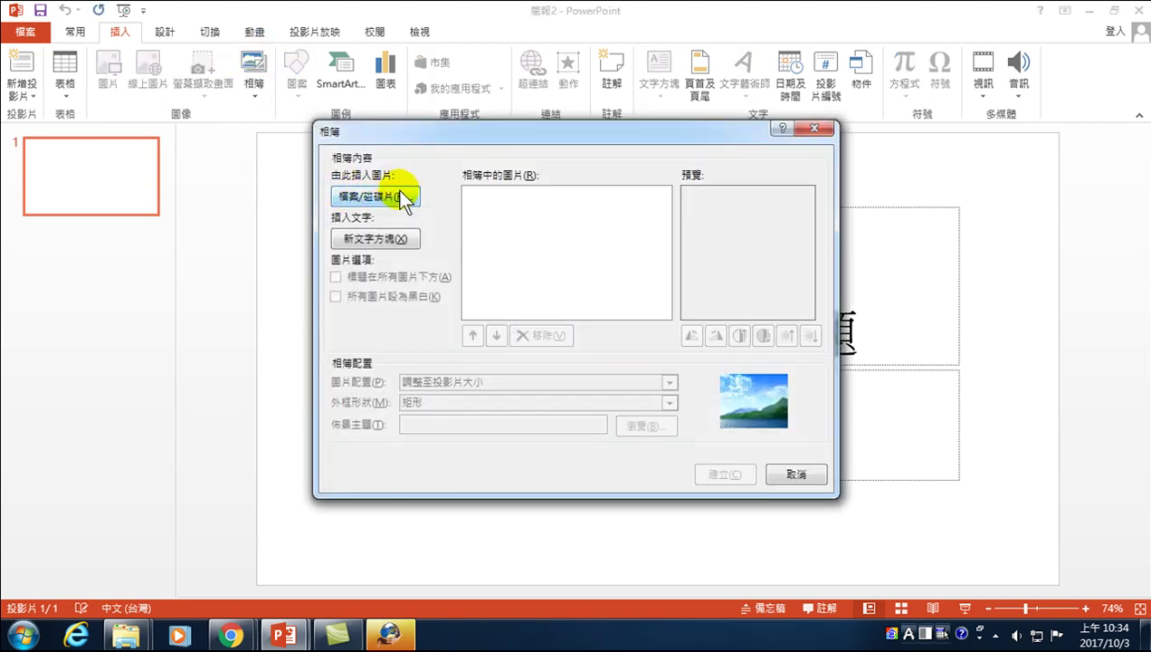
- Add all ten screenshots from DATA (D:) > Youtube+Line to the album as pictures 1–10
click(347, 197)
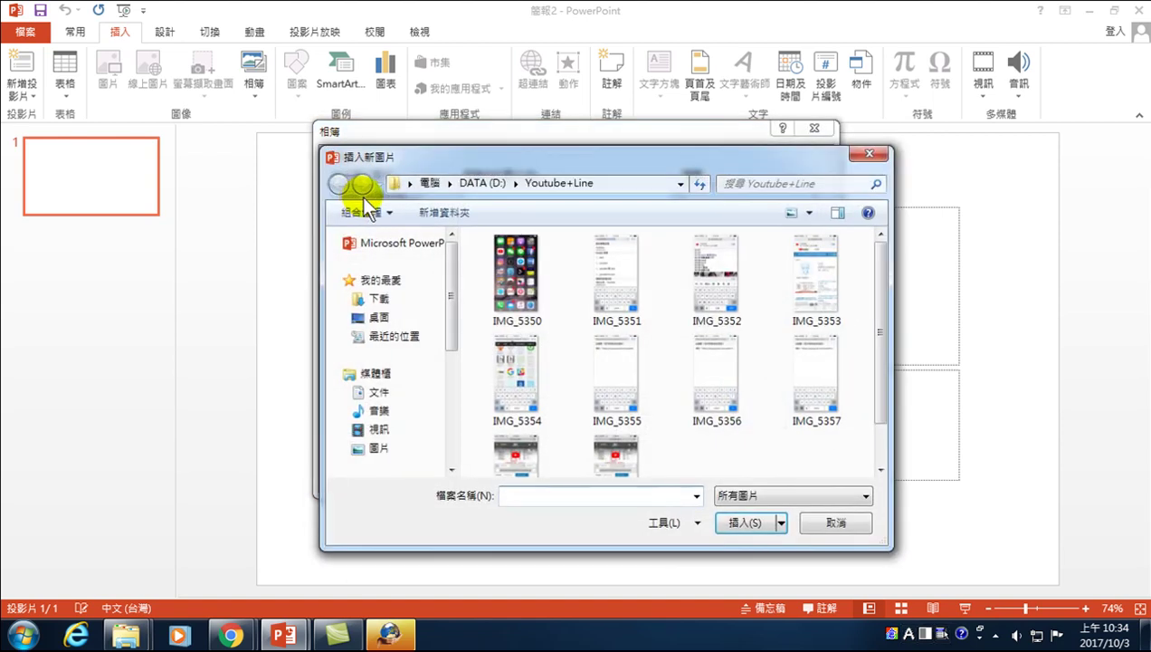
scroll(447, 314, down, 4)
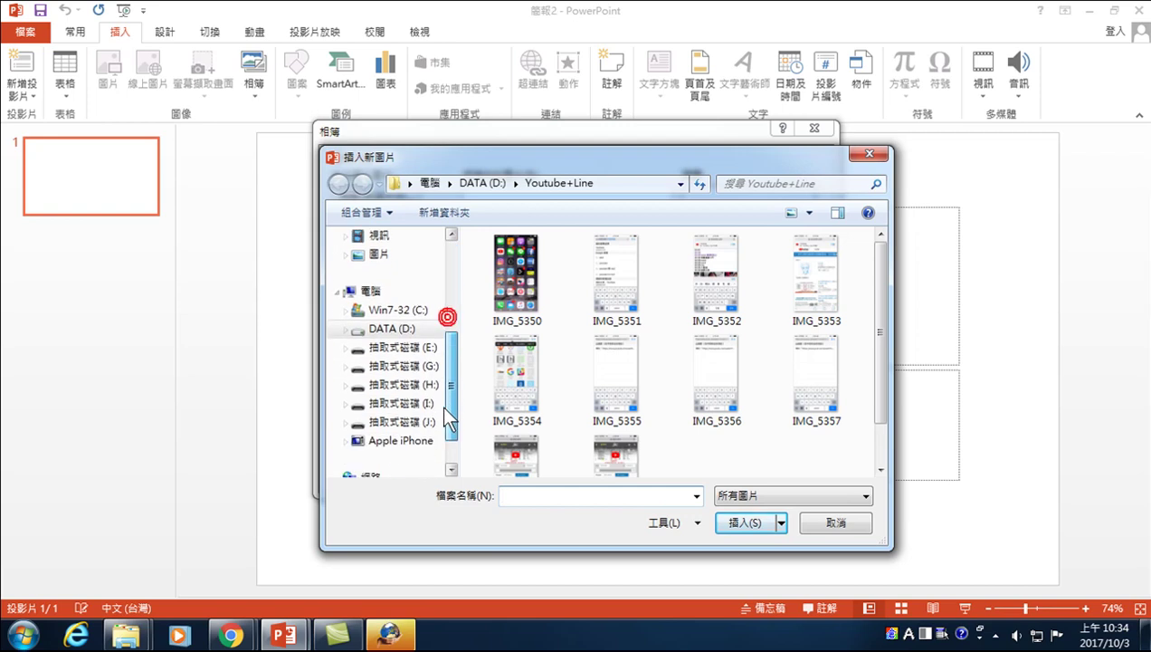
click(389, 328)
click(514, 398)
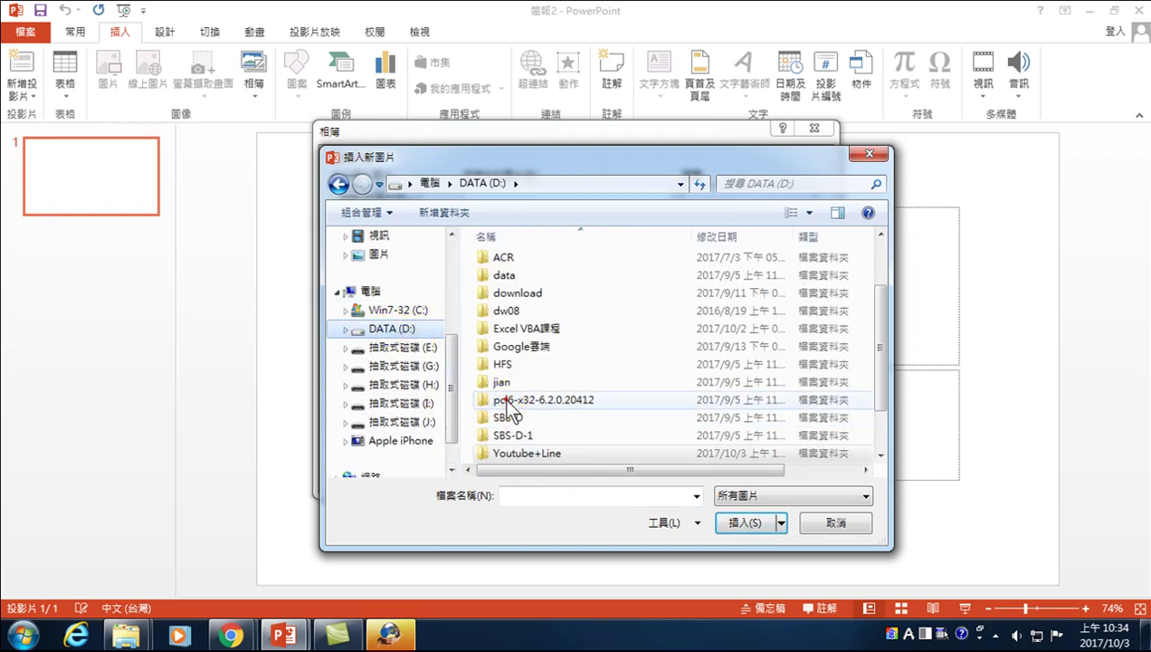
scroll(521, 418, down, 1)
double_click(525, 401)
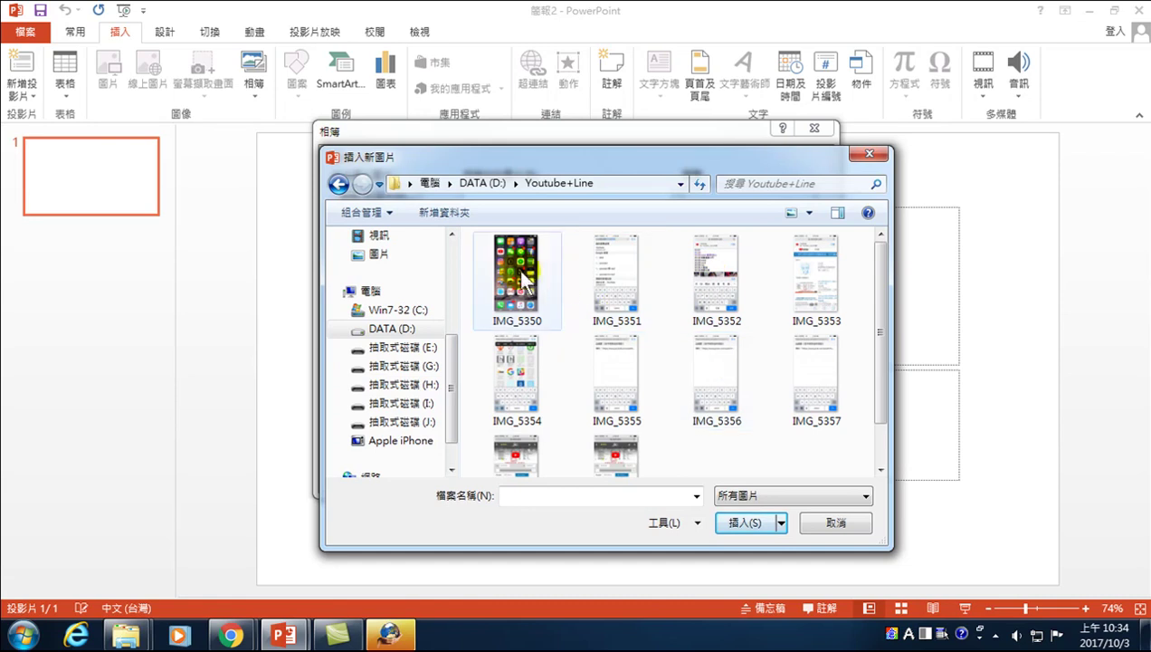
key(ctrl+a)
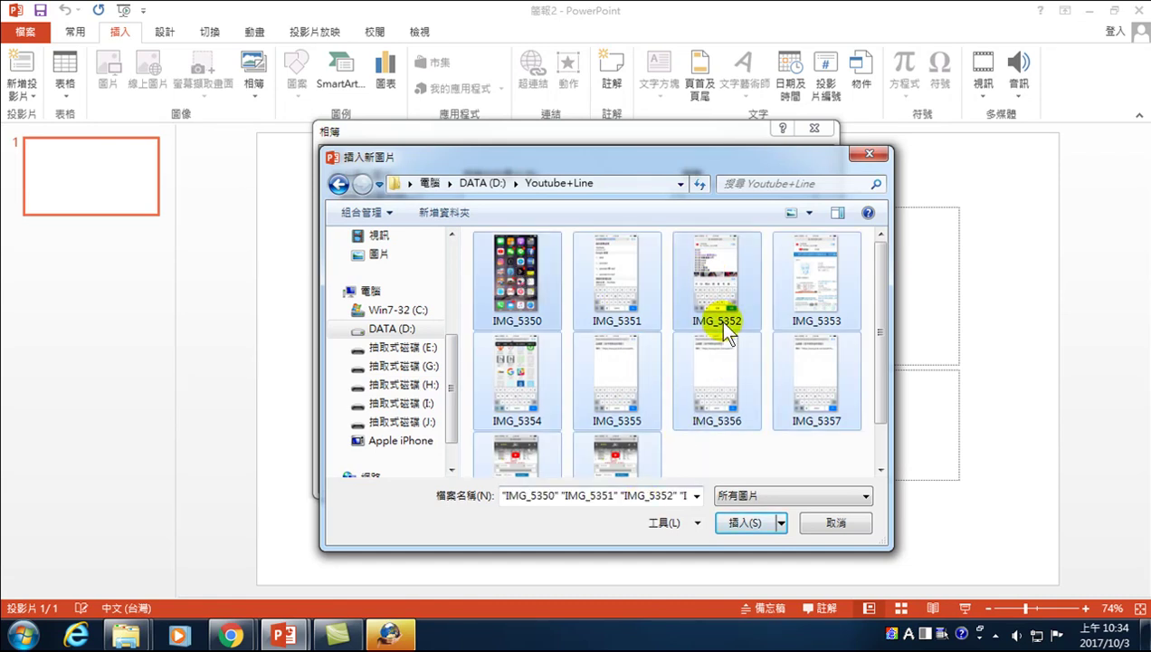
mouse_move(717, 373)
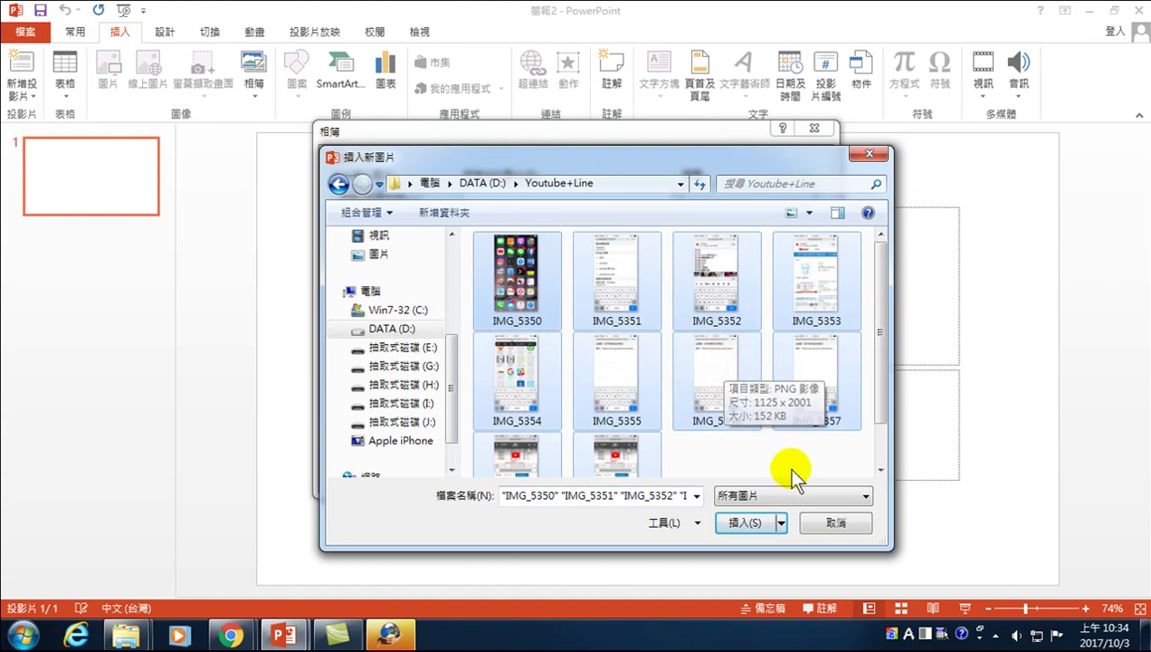
click(741, 522)
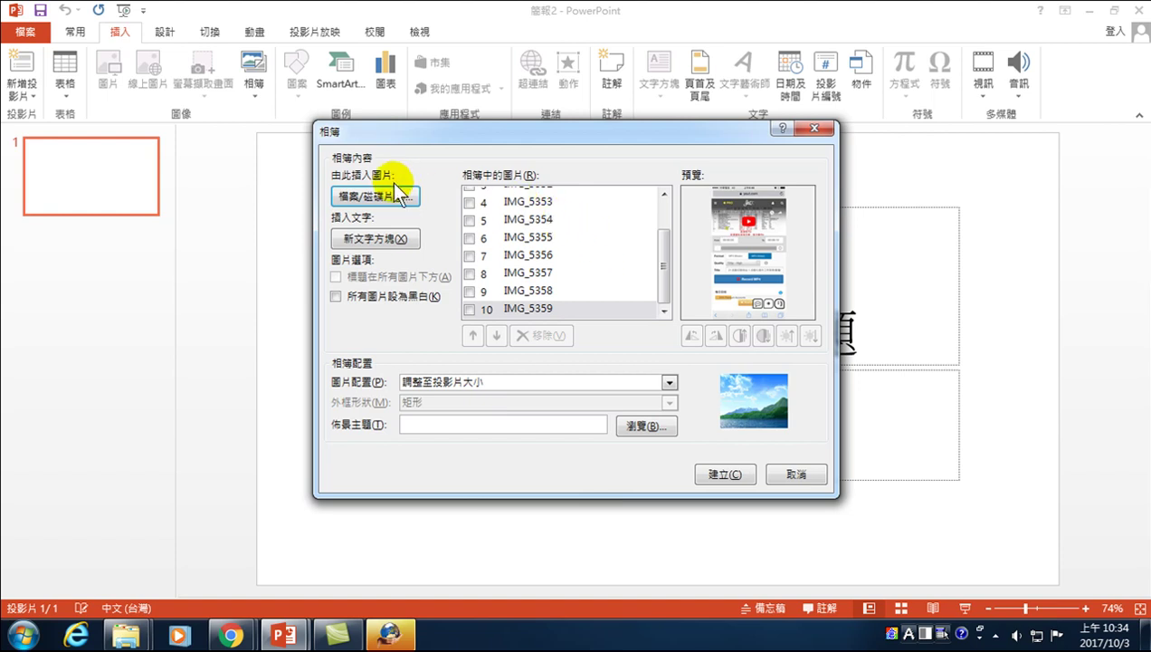
- Create the album, producing an 11-slide presentation with a 相簿 title slide
drag(663, 247, 669, 179)
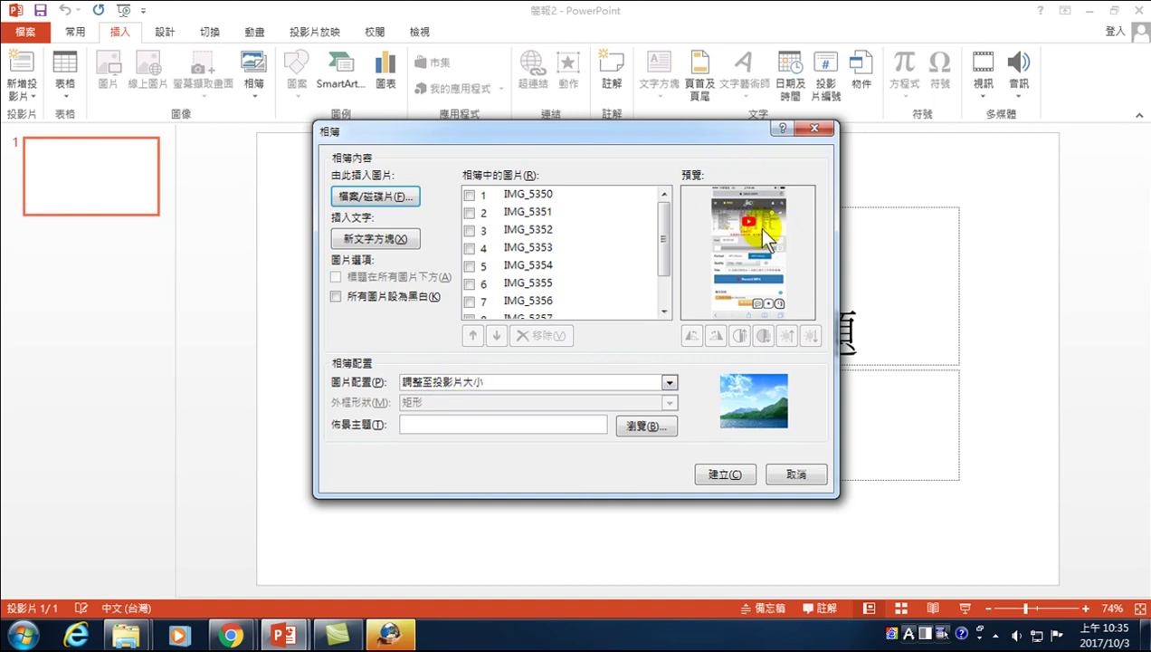
click(724, 475)
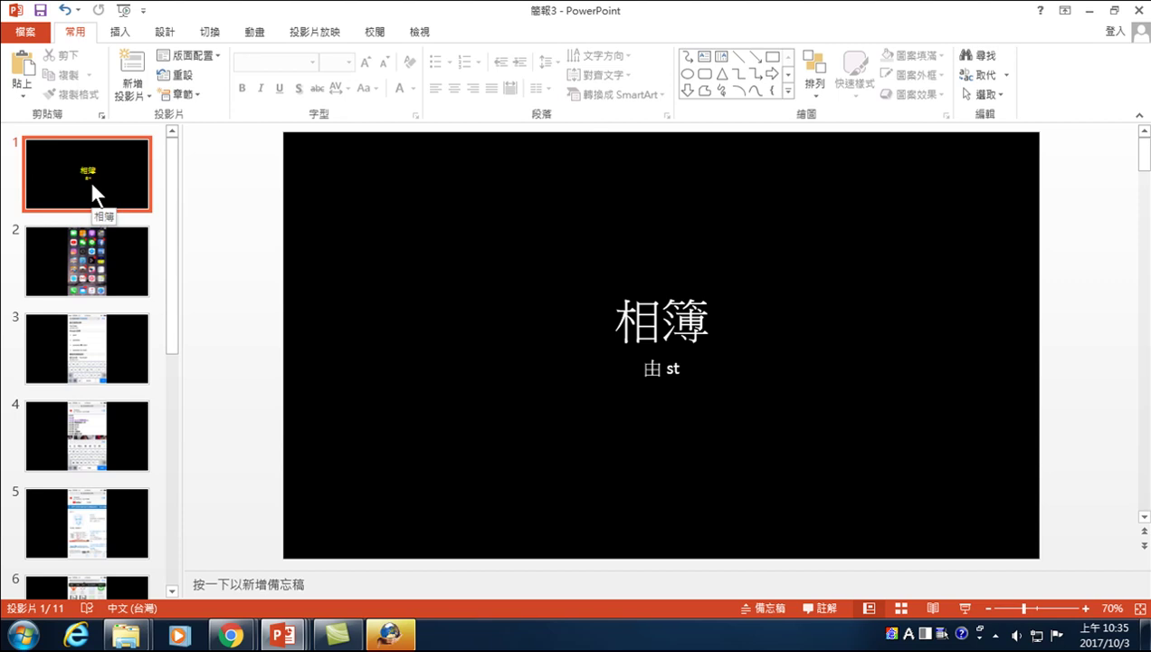
click(92, 251)
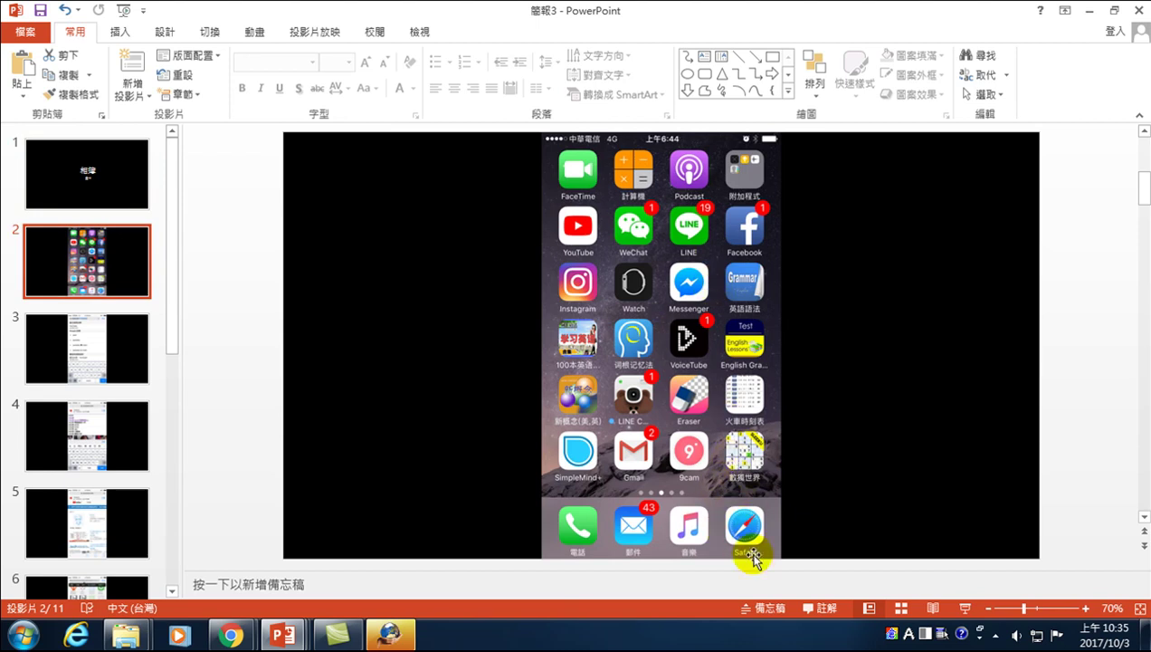
click(80, 340)
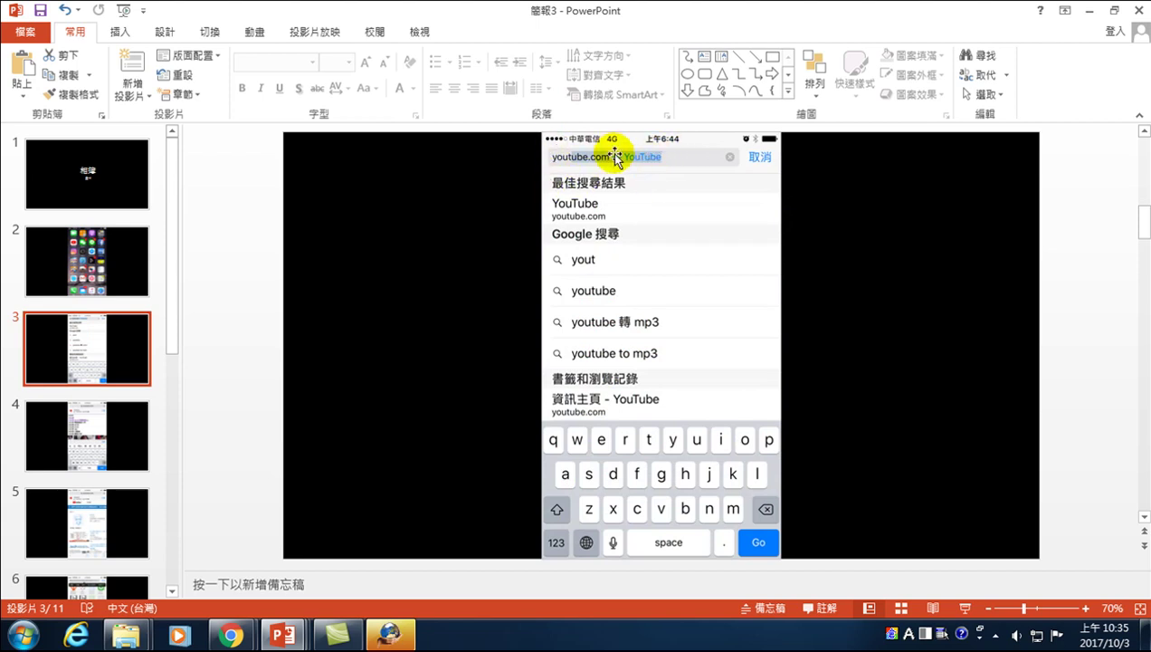
click(84, 432)
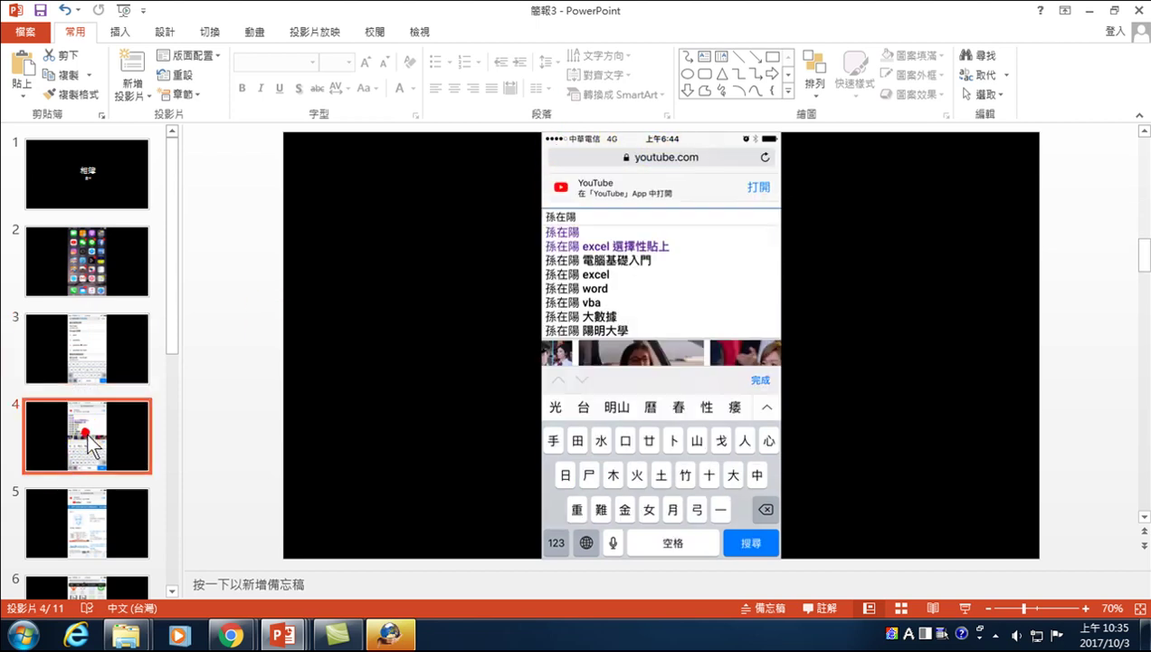
click(76, 508)
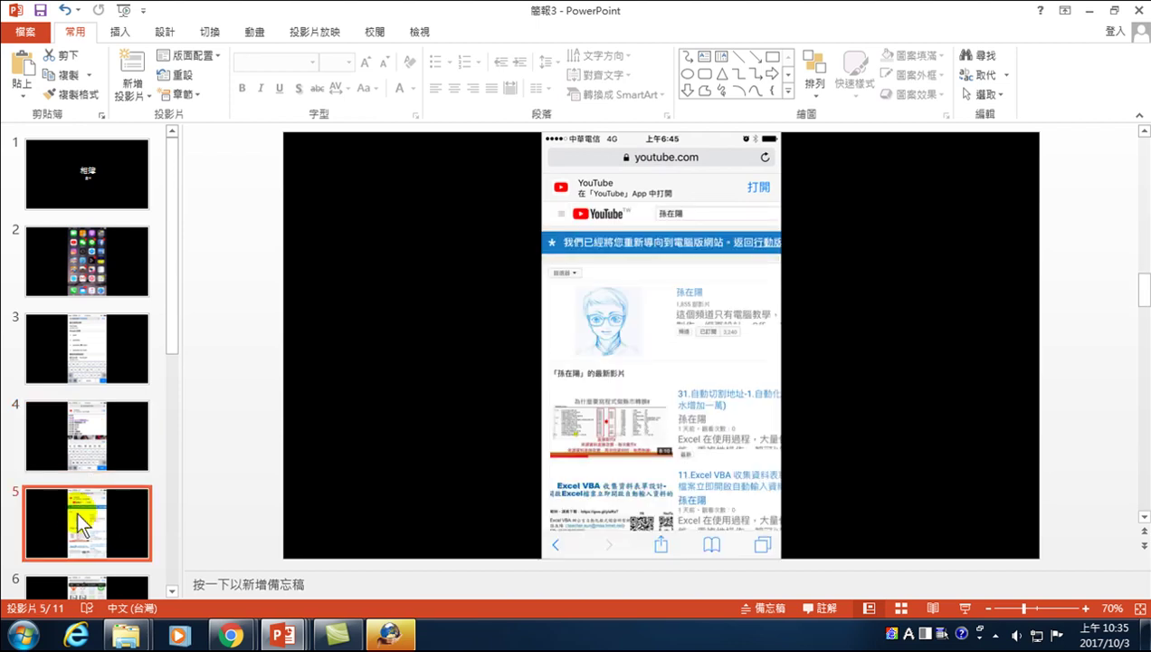
click(82, 171)
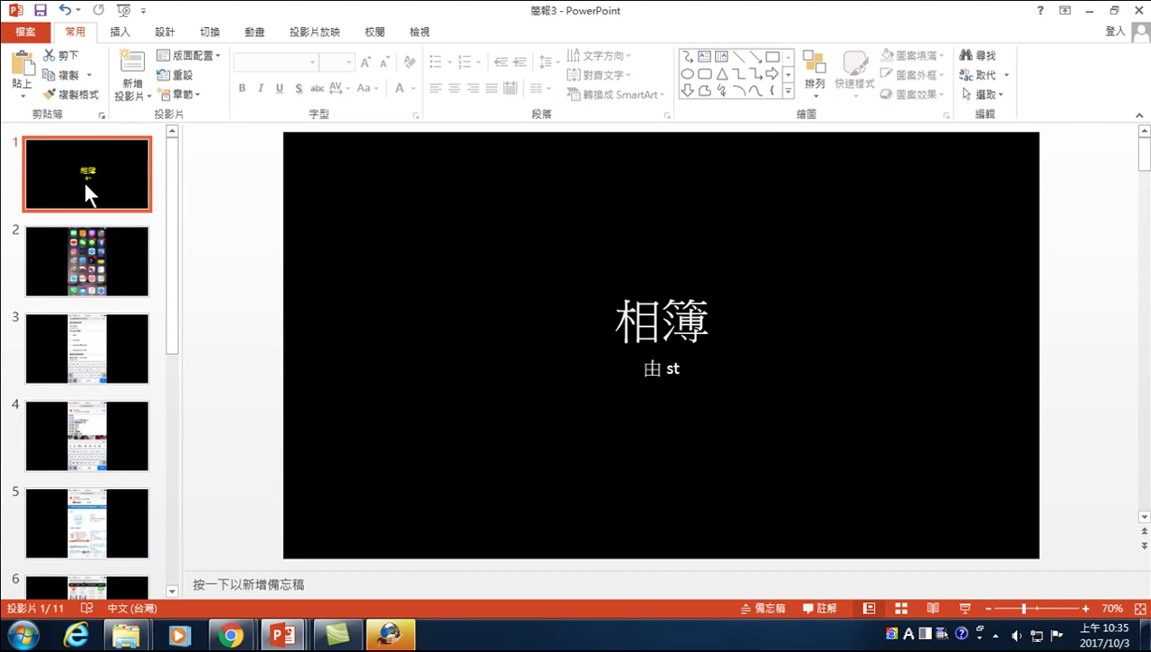